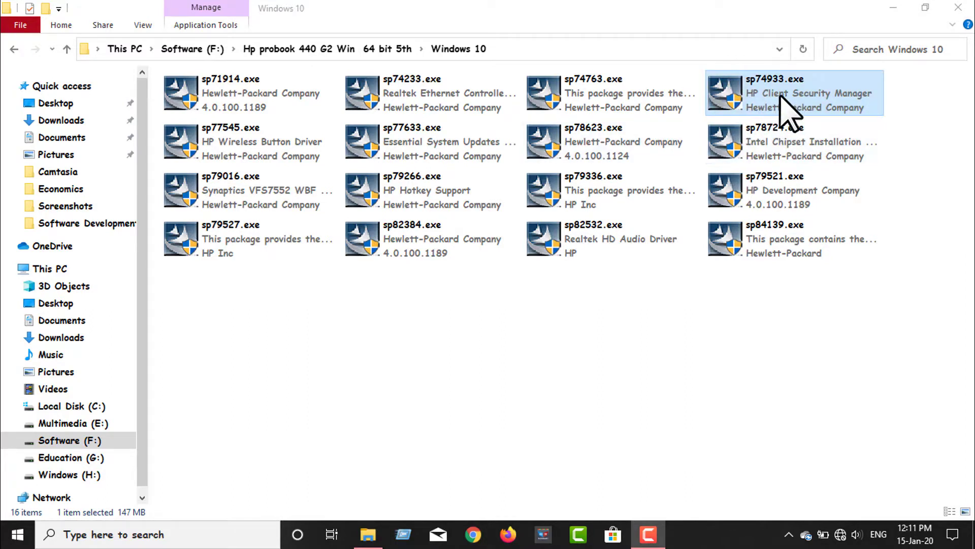
On HP's driver download page for the ProBook 450 G2 in Chrome, expand the list of all Windows 10 (64-bit) drivers.
double_click(745, 113)
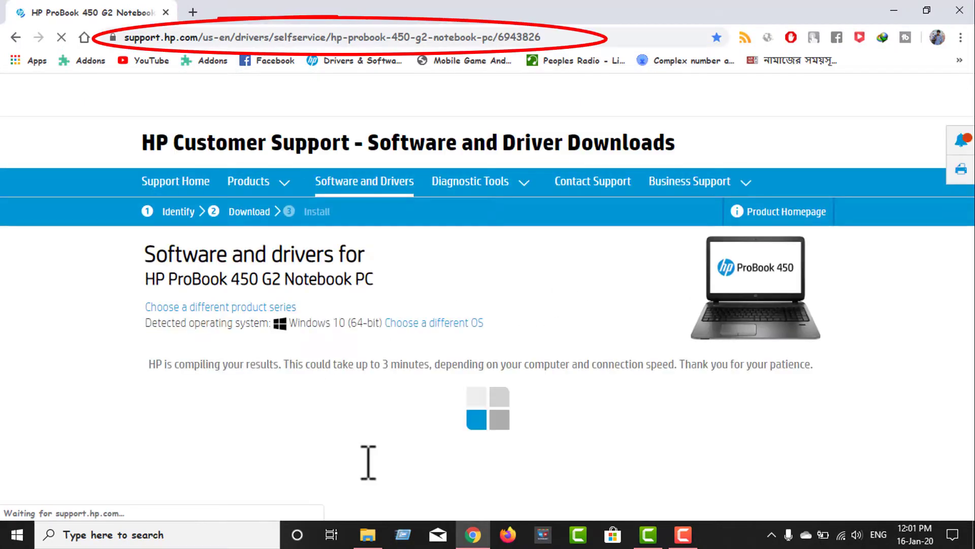
scroll(467, 417, down, 4)
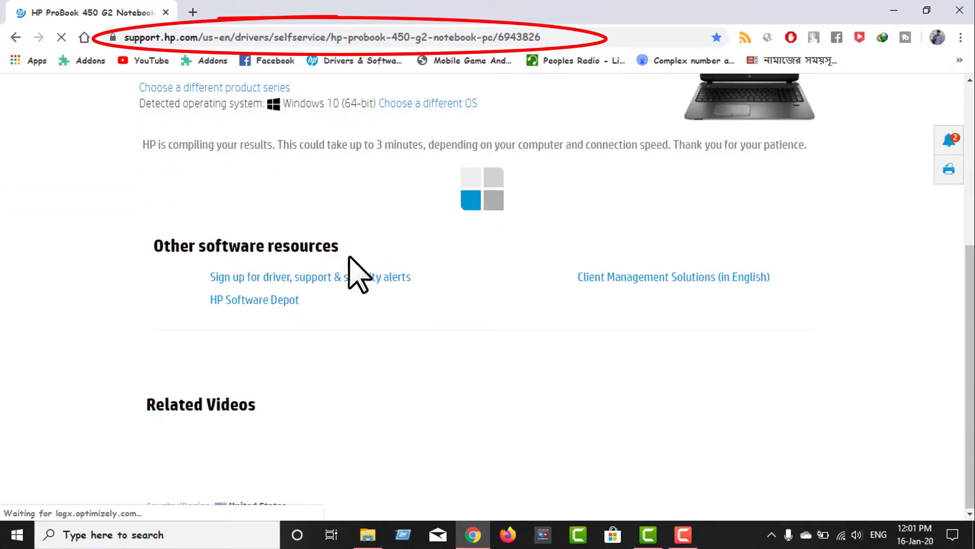
scroll(356, 269, up, 2)
click(287, 291)
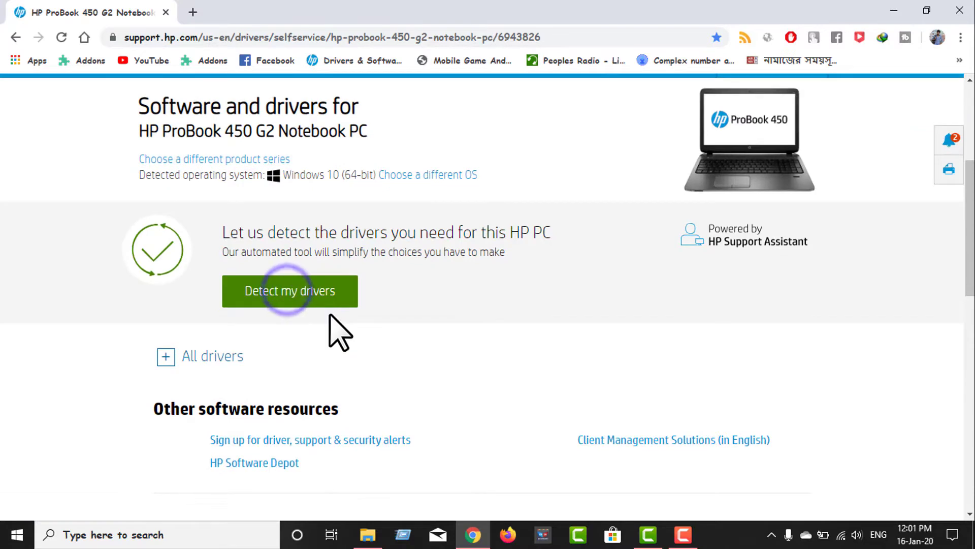
scroll(254, 264, down, 3)
click(166, 171)
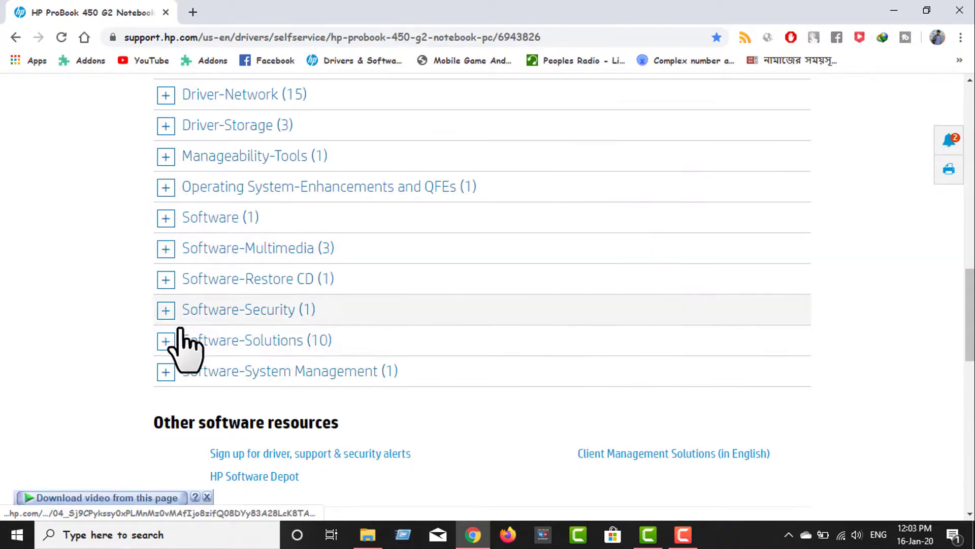
Download HP Client Security Manager from the Software-Security category, declining the install assistant in favour of a manual download.
click(167, 310)
click(683, 338)
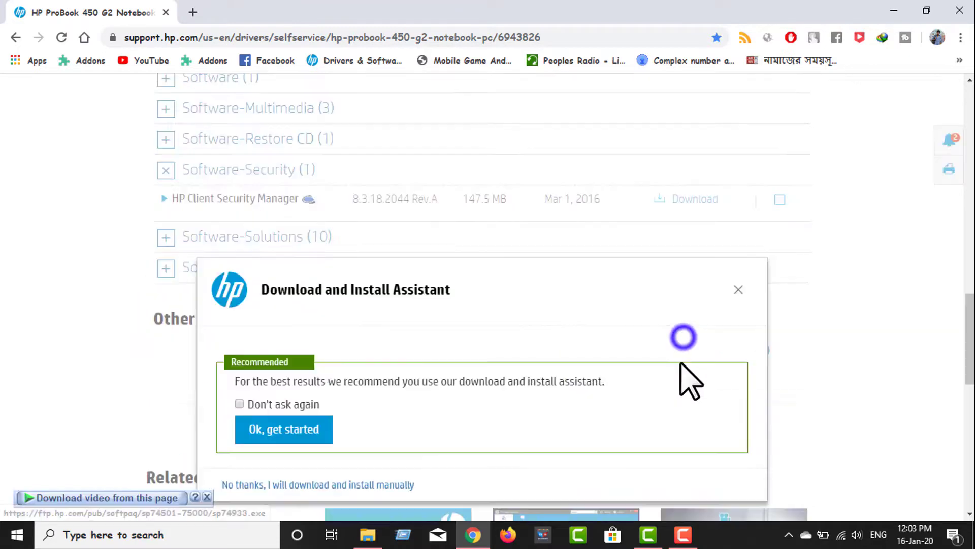
click(309, 482)
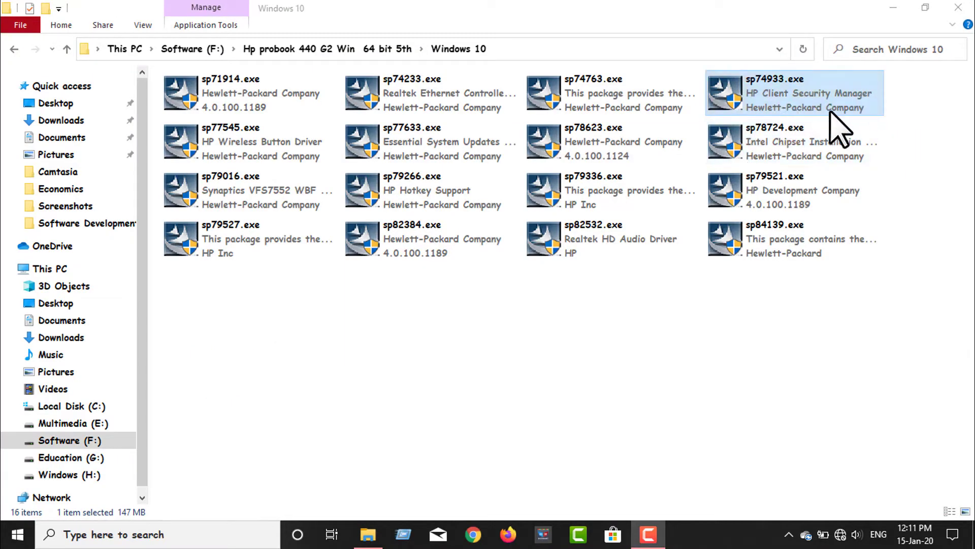
Run sp74933.exe from the Windows 10 folder in File Explorer, accept its license agreement and save the files to c:\SWSetup\SP74933.
click(760, 96)
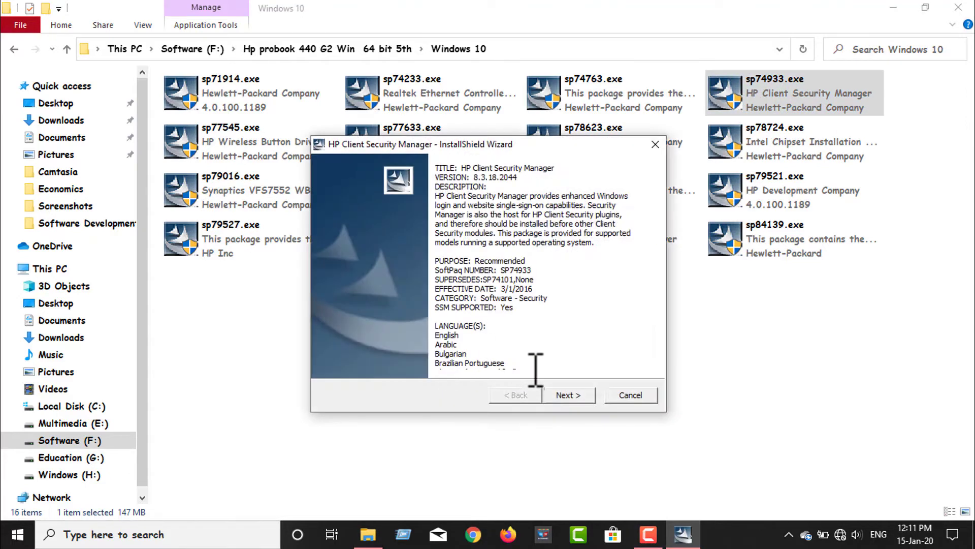
click(568, 395)
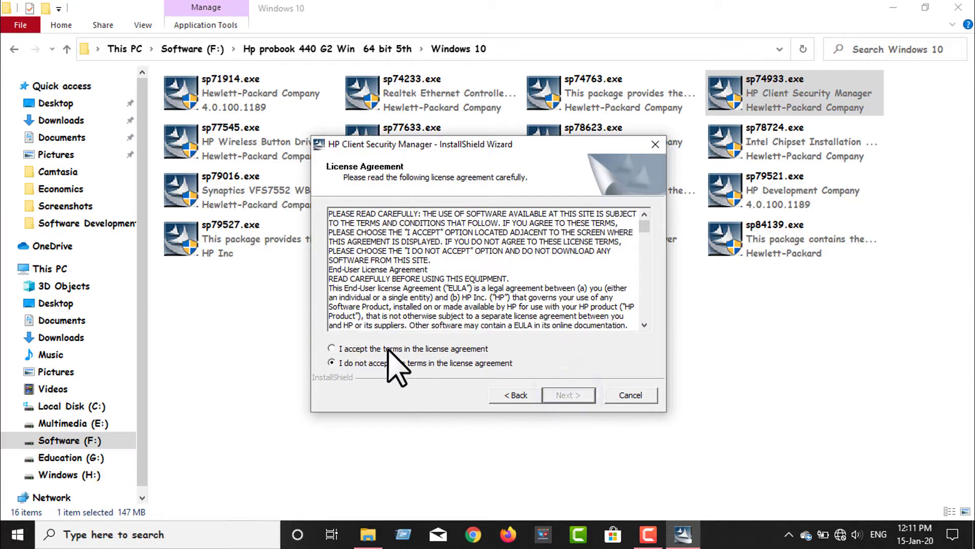
click(562, 394)
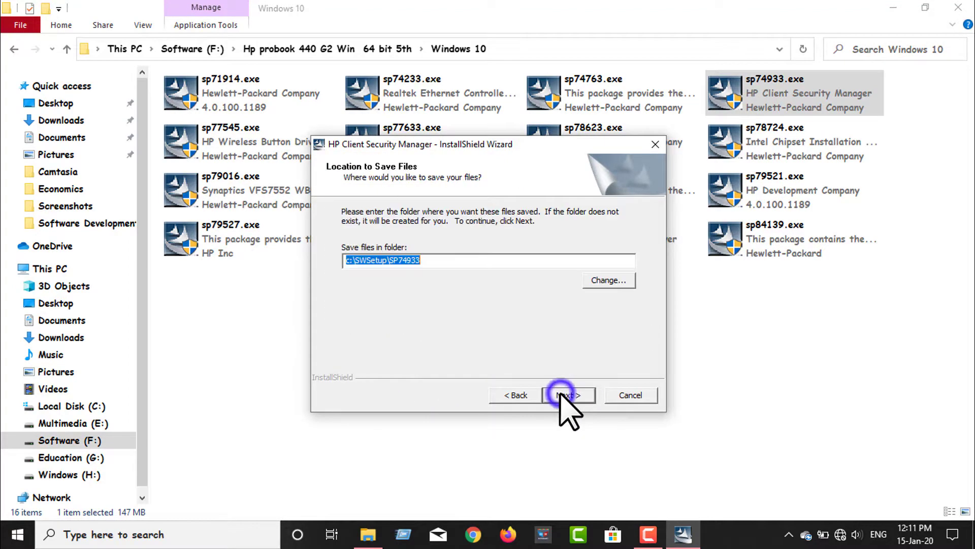
click(564, 395)
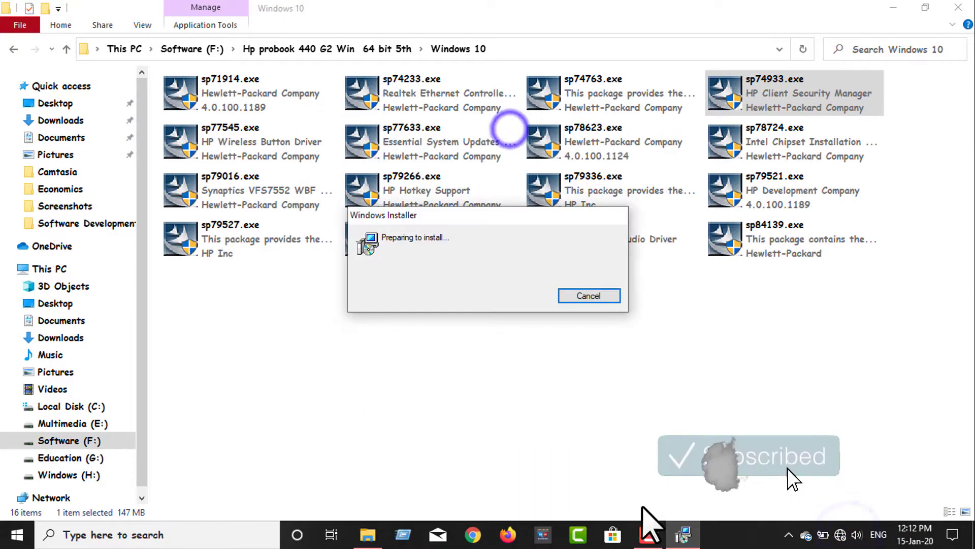
click(547, 488)
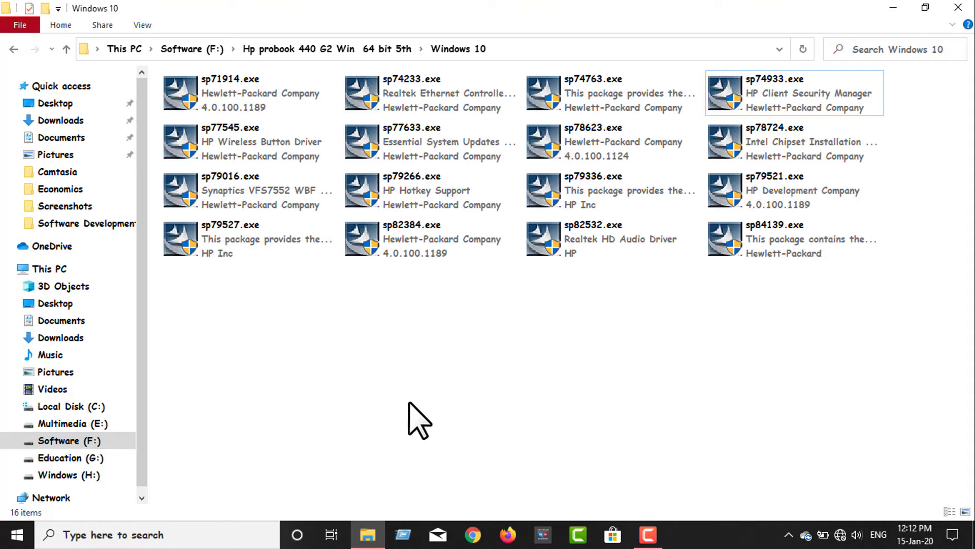
right_click(409, 346)
click(458, 191)
right_click(470, 314)
click(503, 160)
right_click(519, 161)
click(558, 242)
right_click(492, 115)
click(543, 196)
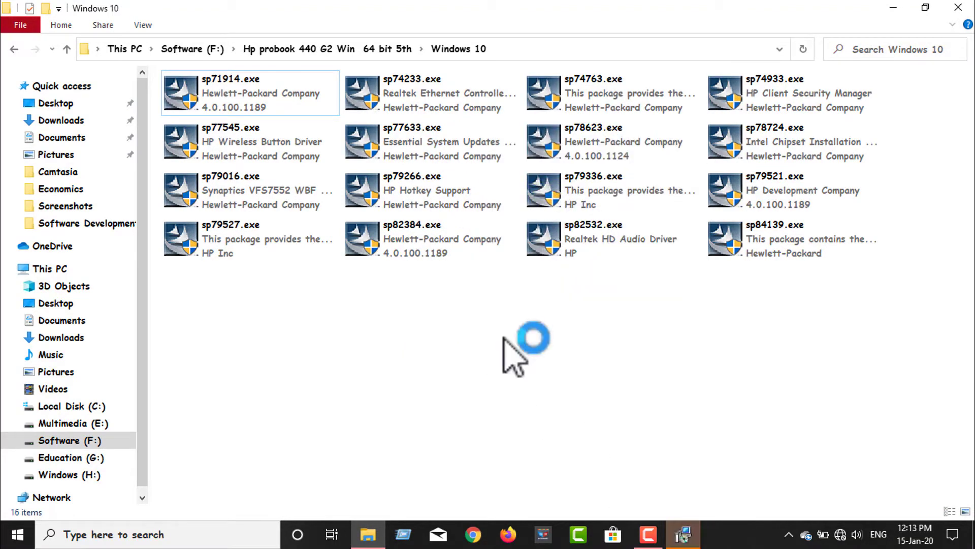
Complete the HP Client Security Manager installation wizard and restart the computer.
click(683, 534)
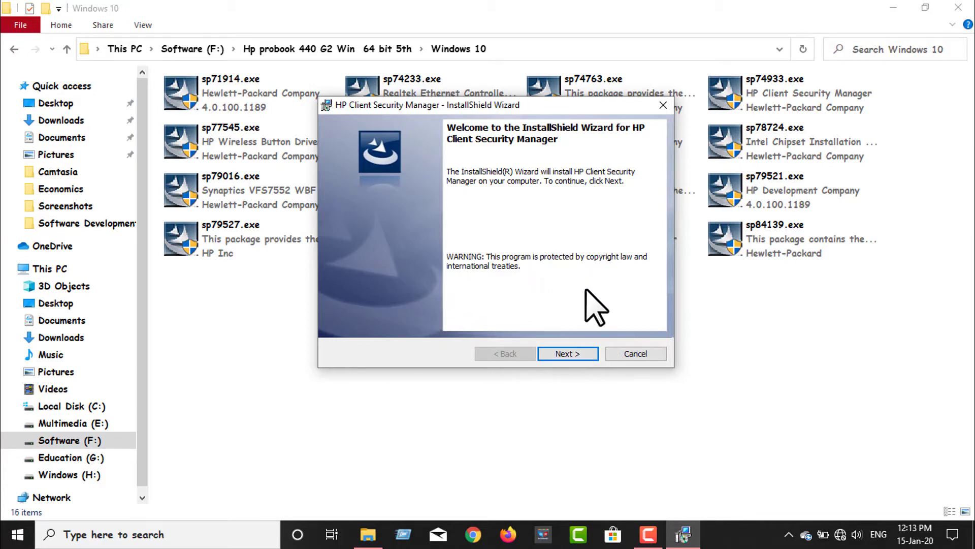
click(573, 355)
click(575, 354)
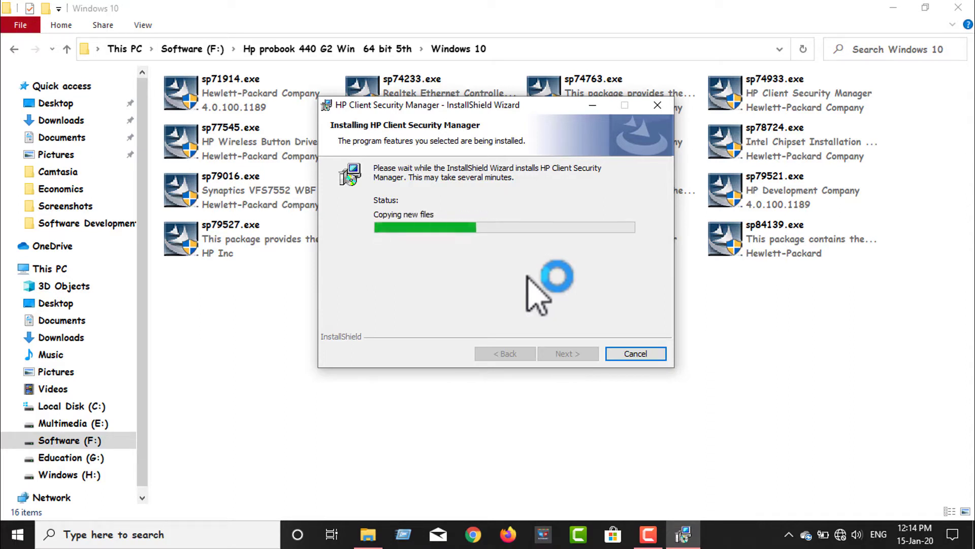
drag(540, 104, 540, 91)
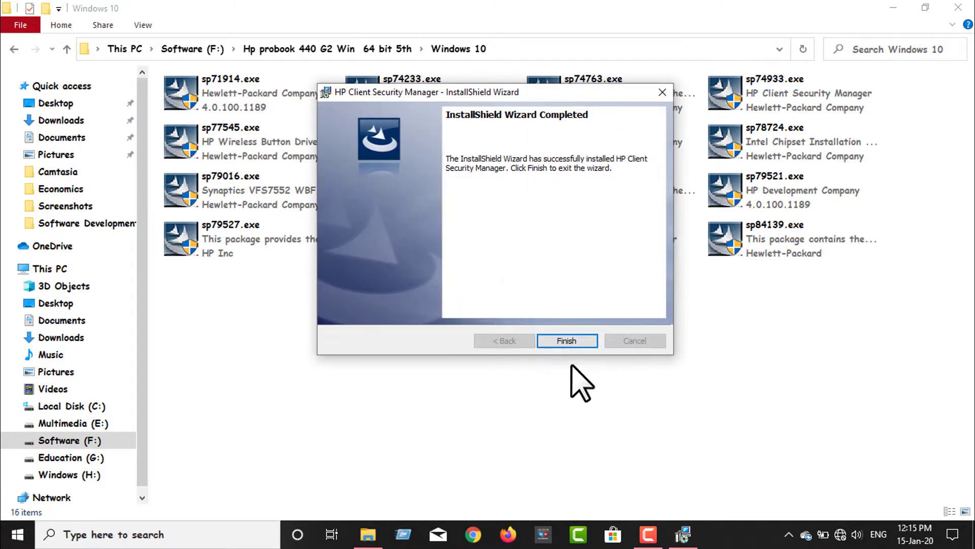
click(565, 339)
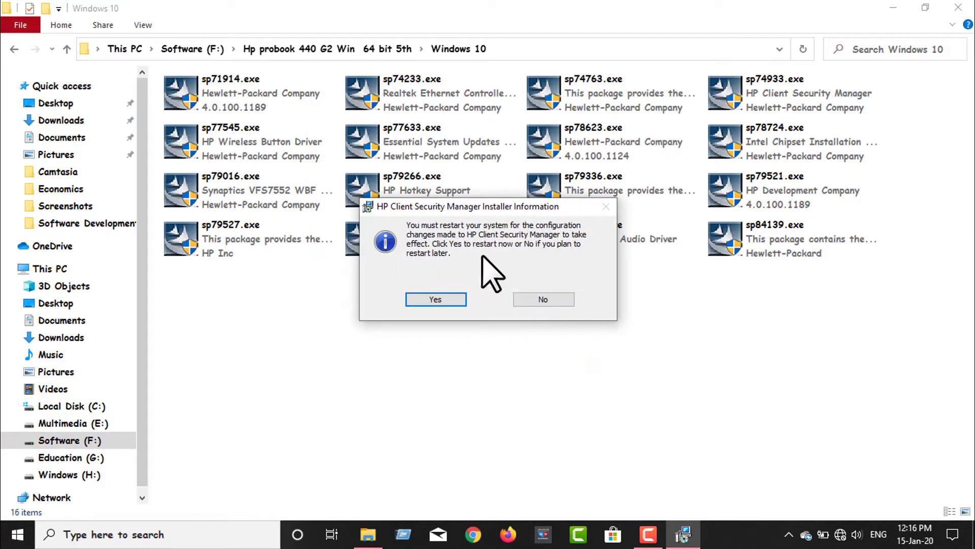
click(447, 298)
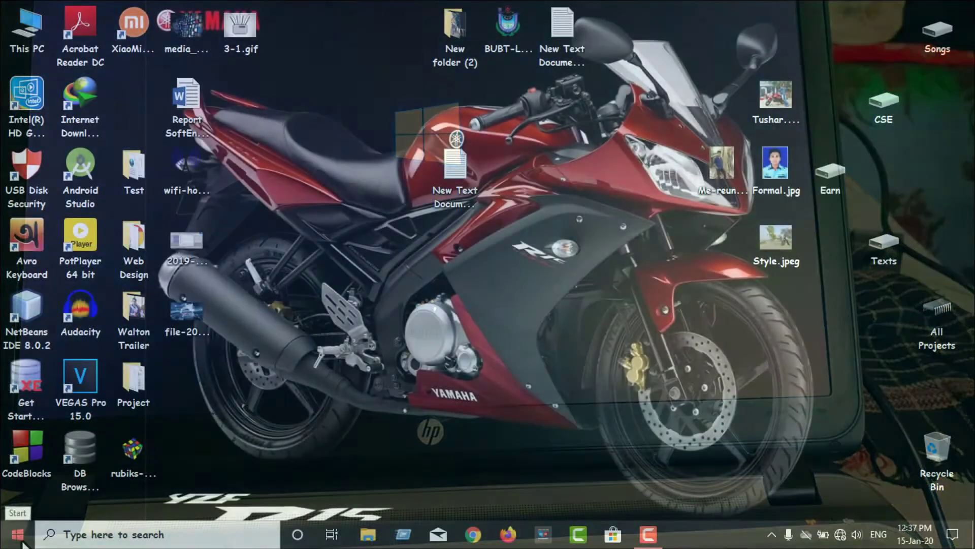
Open HP Client Security, verify identity with the Windows password and skip the HP SpareKey questions.
click(20, 539)
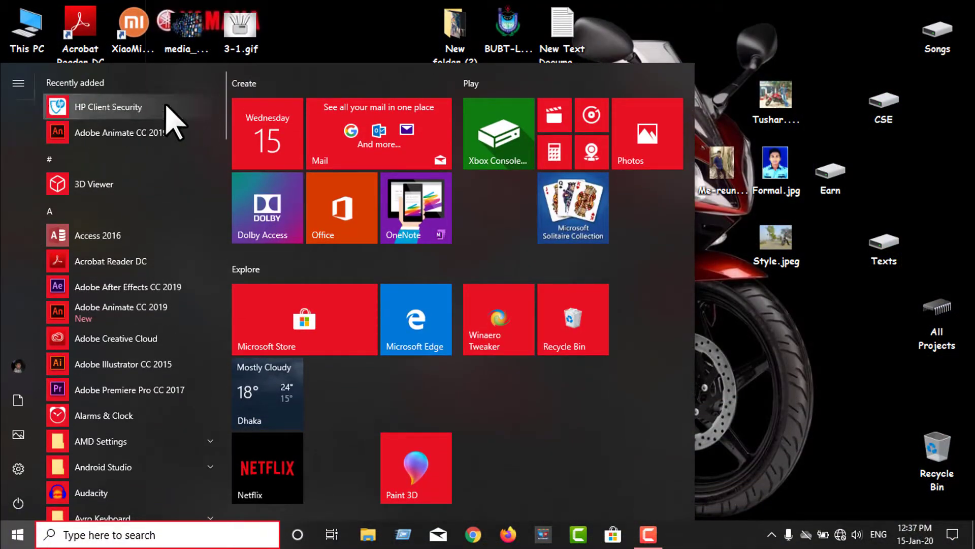
click(125, 112)
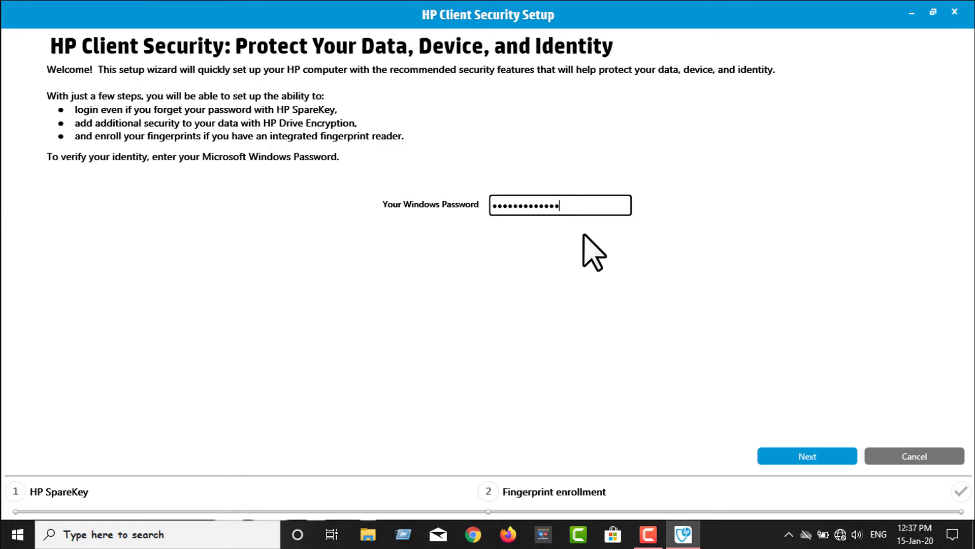
click(806, 456)
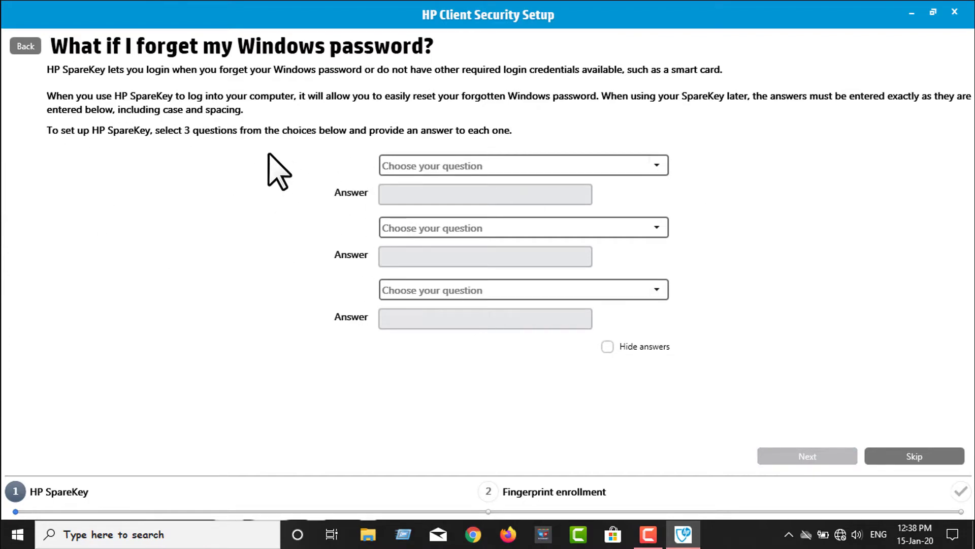
click(929, 455)
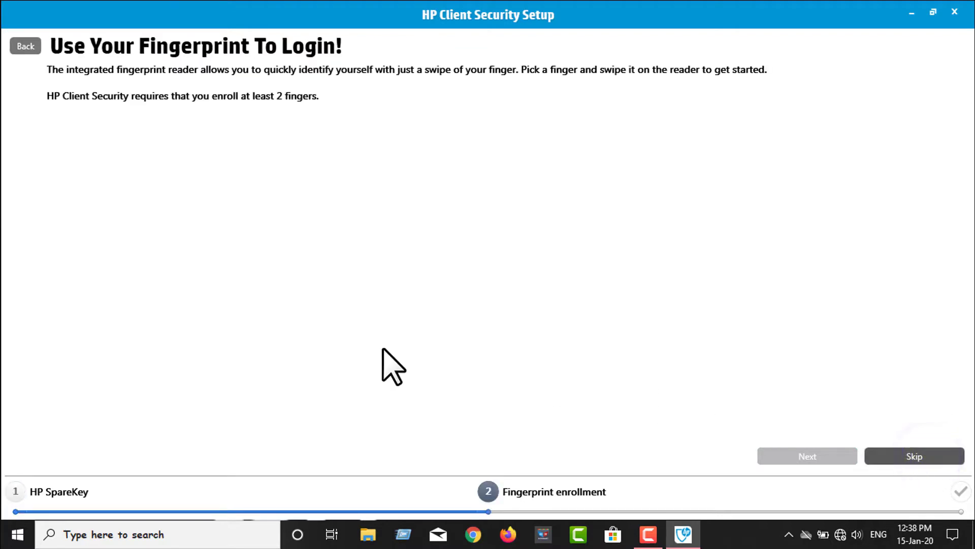